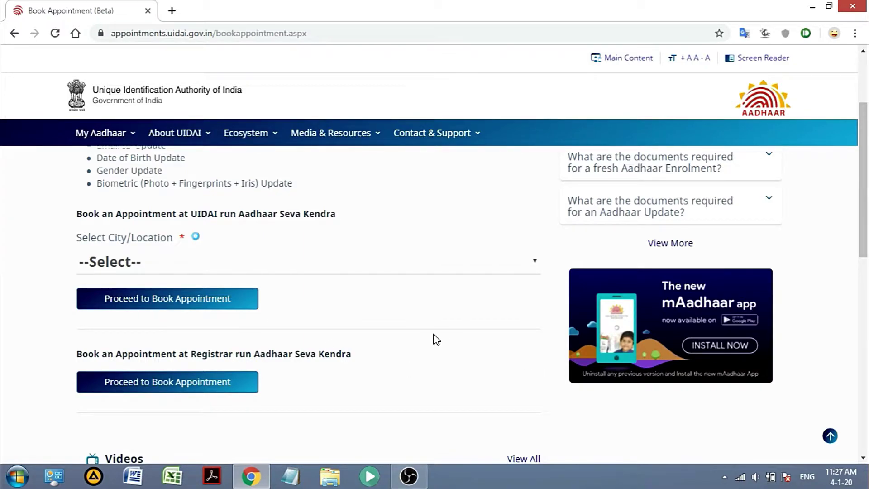
Open the Registrar-run appointment login and enter the registered mobile number.
scroll(374, 294, down, 1)
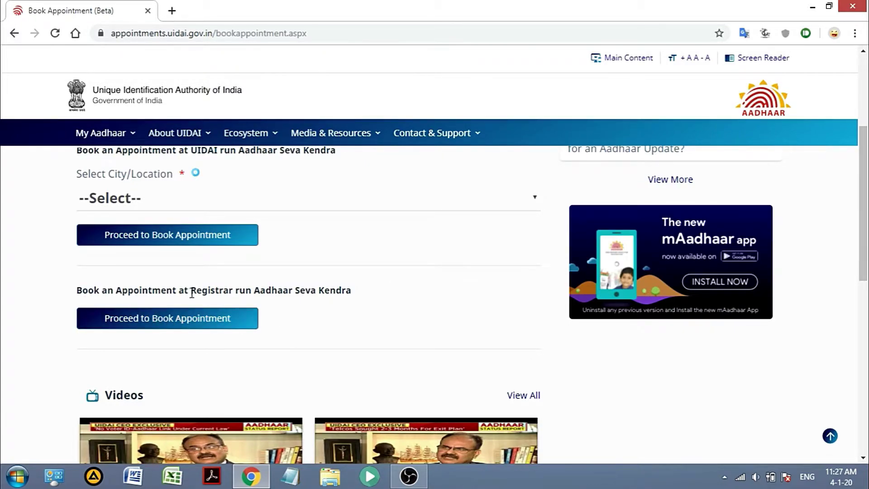
click(163, 316)
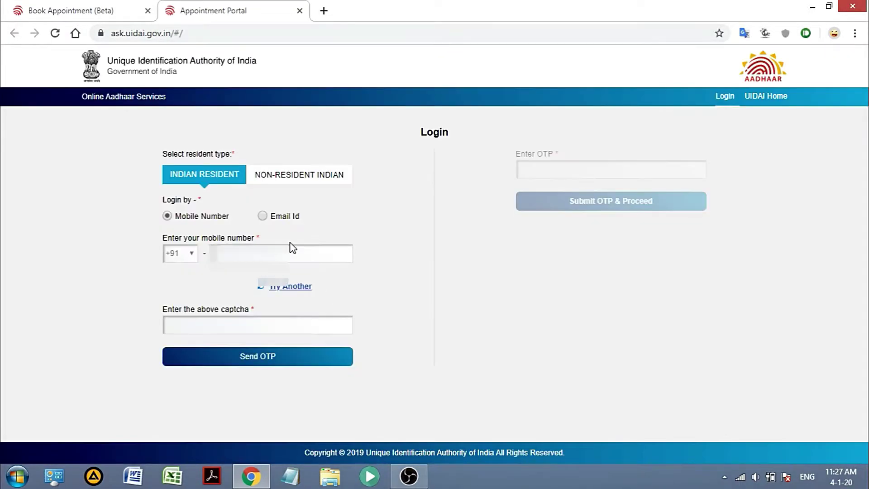
click(293, 248)
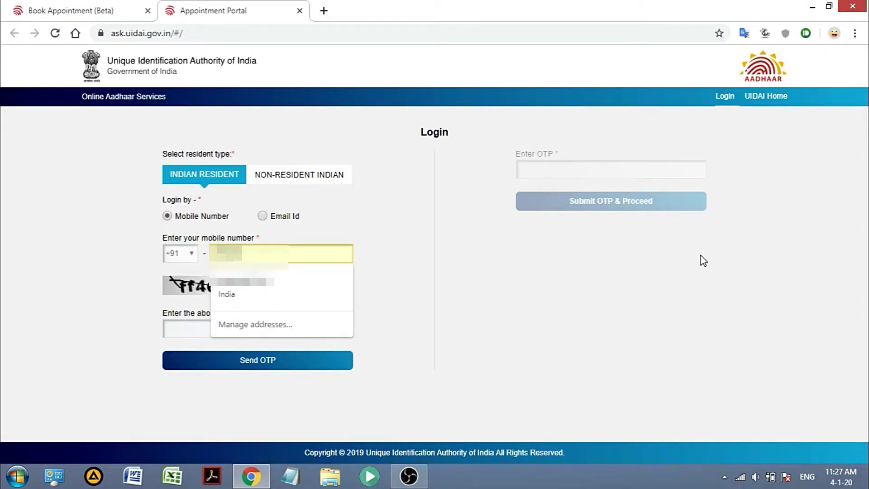
text(123)
click(360, 256)
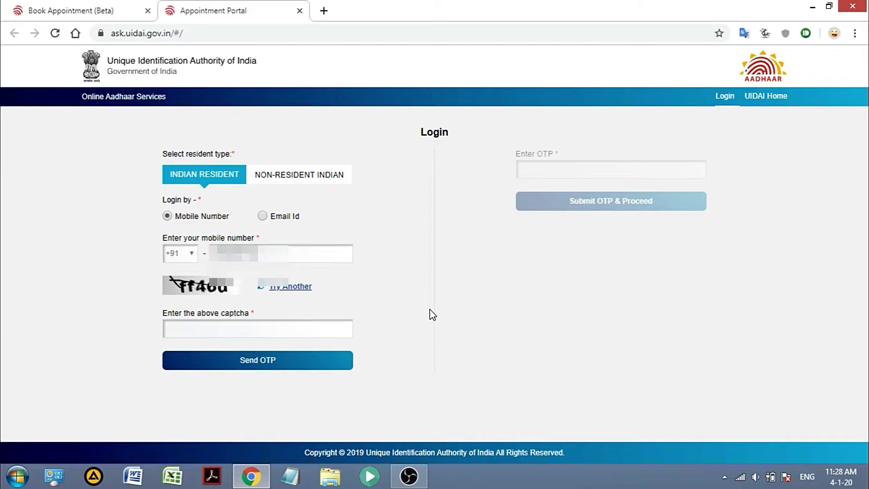
Fill in the captcha, request the login OTP and enter the received code.
click(263, 326)
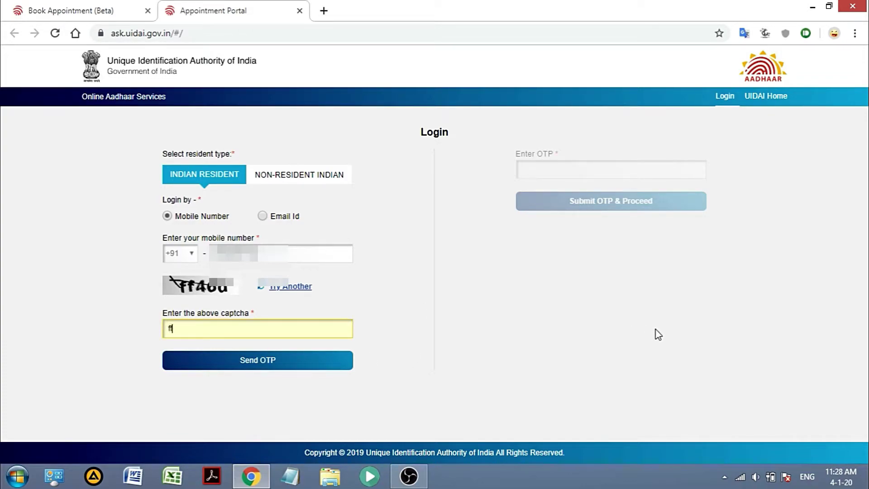
click(297, 365)
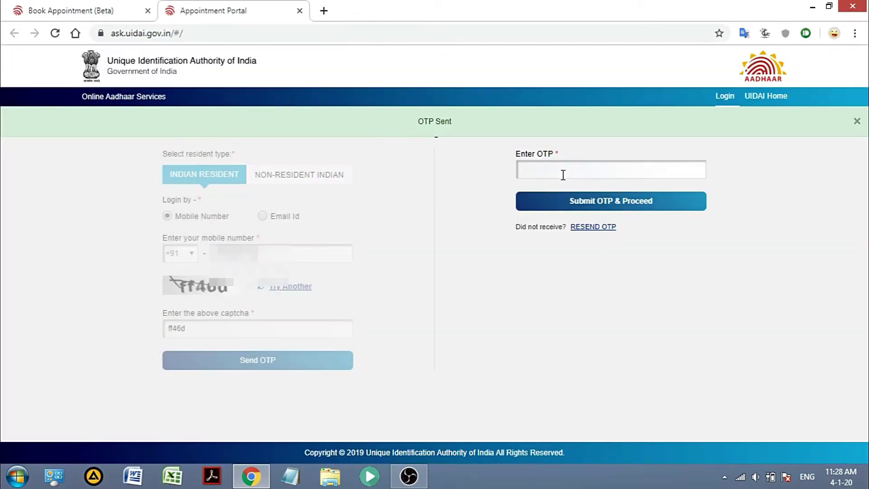
click(562, 174)
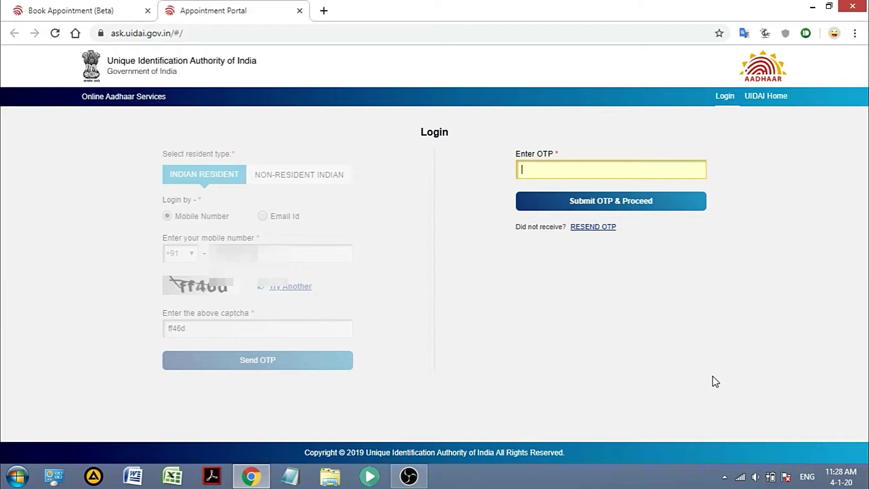
Log in with the OTP and start an Update Aadhaar application.
click(651, 211)
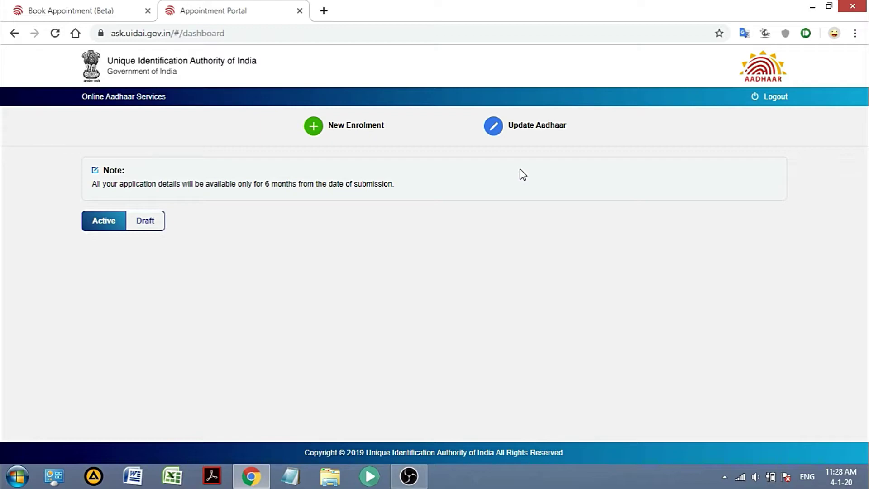
click(531, 127)
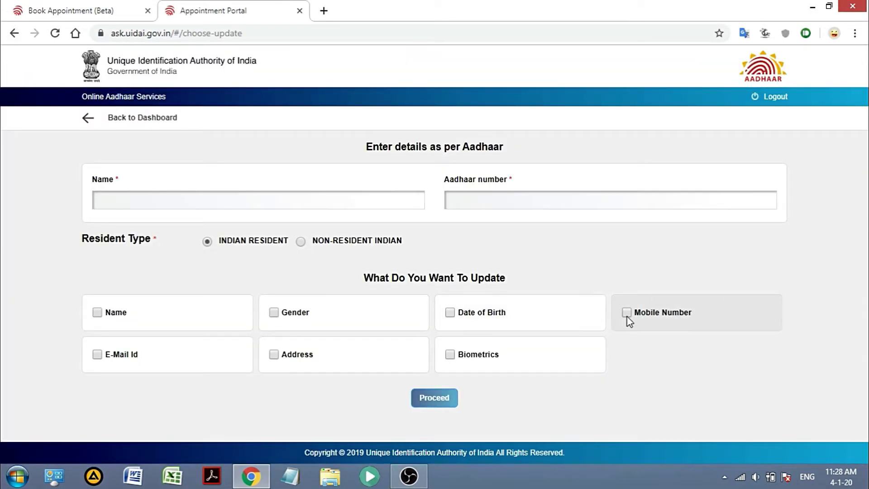
Enter the holder's name and 12-digit Aadhaar number on the update form.
click(280, 200)
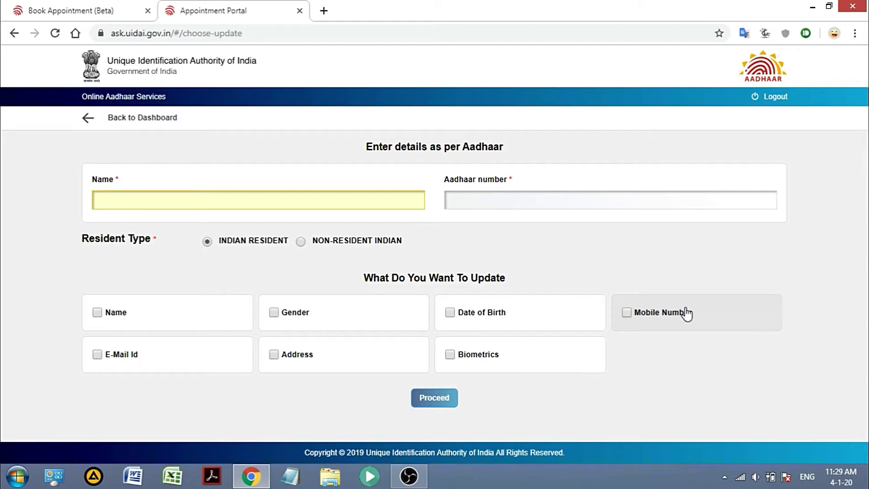
click(543, 197)
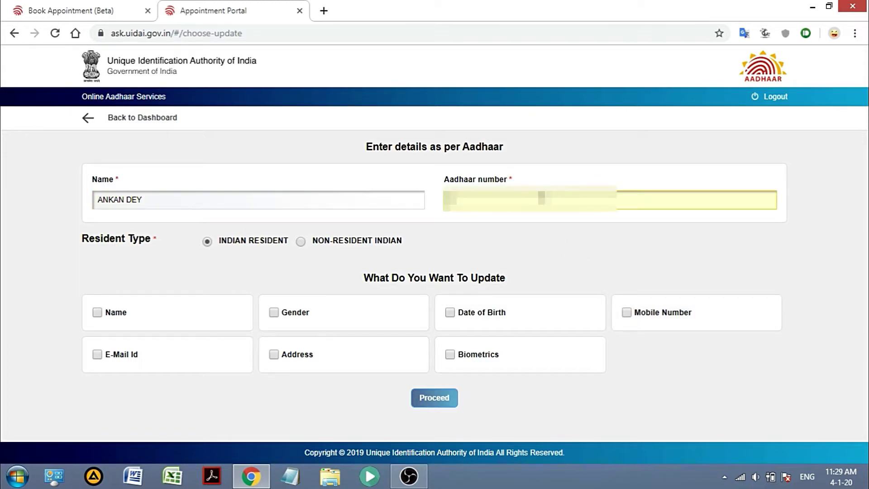
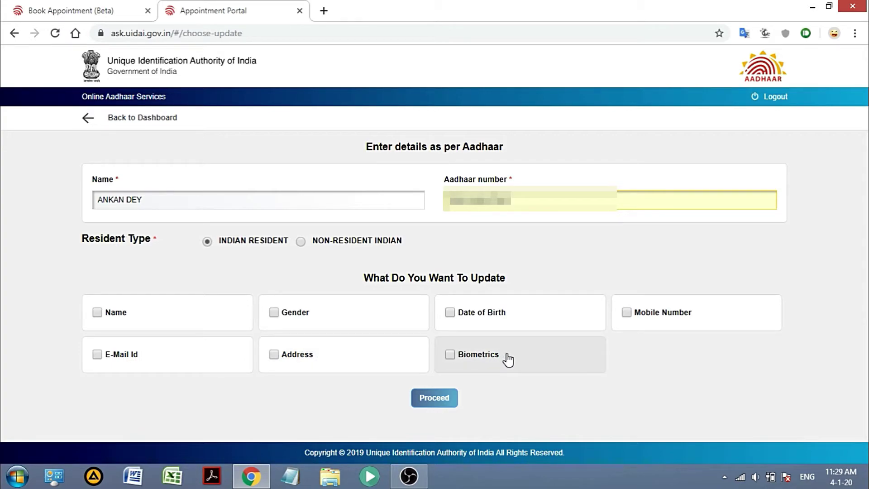
Choose Mobile Number as the detail to update and confirm the Aadhaar-number warning.
click(627, 313)
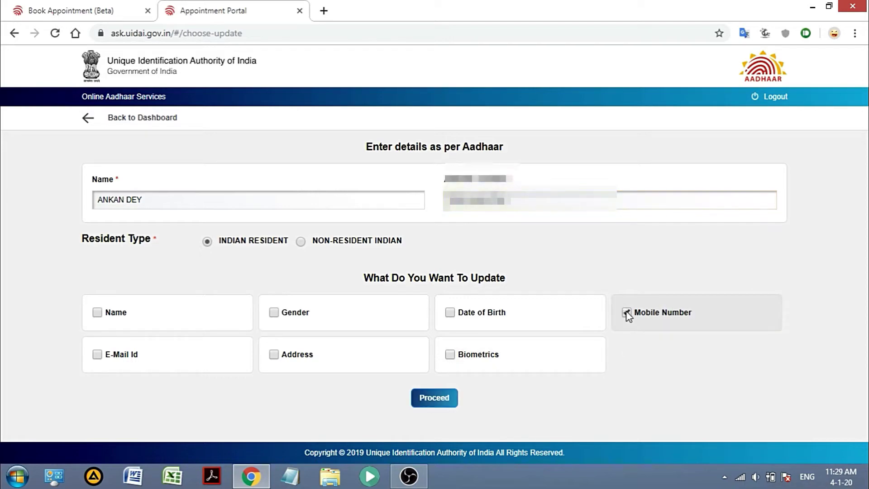
click(437, 405)
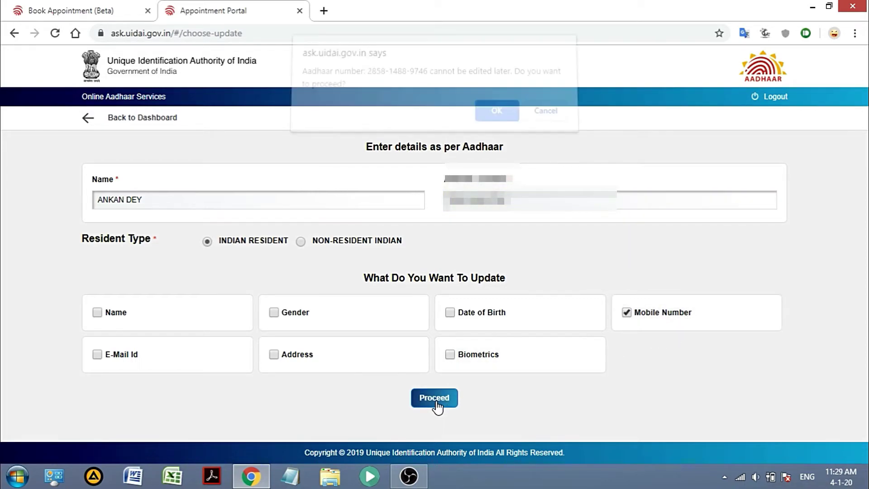
click(483, 119)
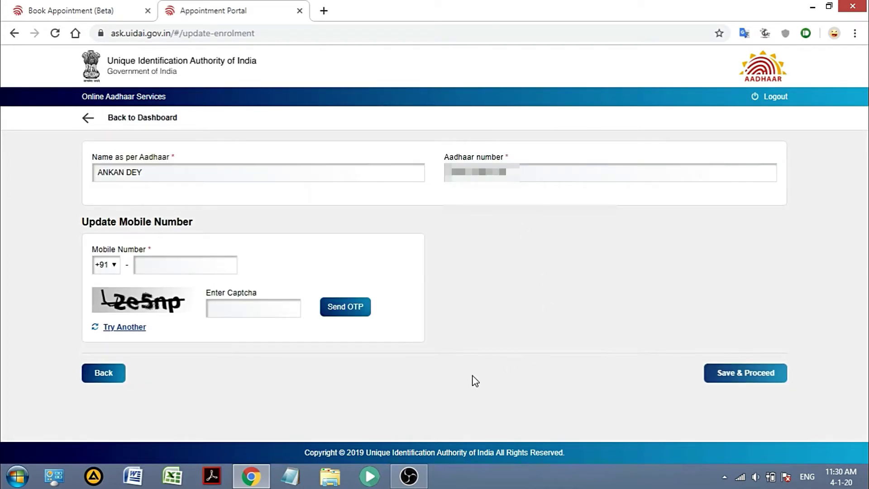
click(198, 267)
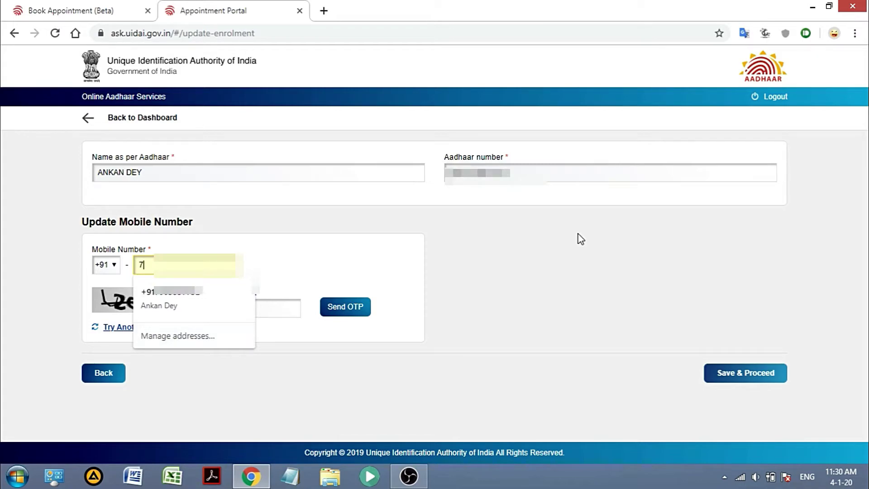
Enter the new mobile number and captcha, and send an OTP to that number.
text(003)
key(Tab)
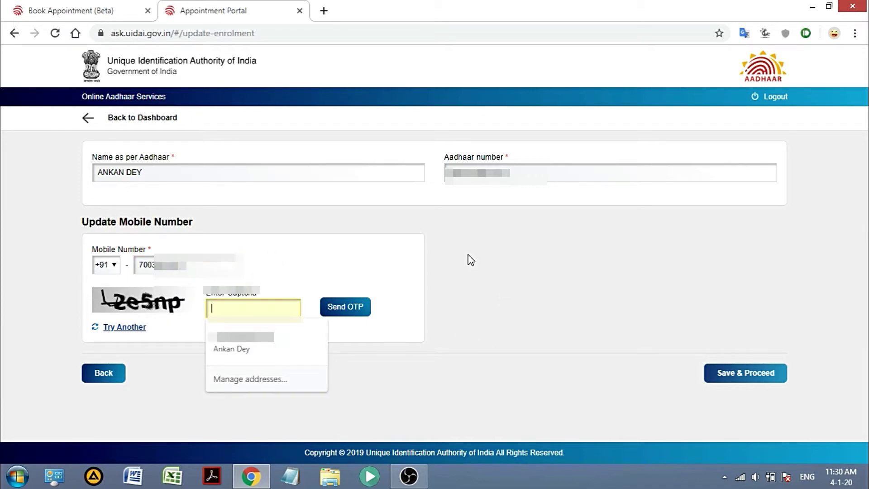
text(ze)
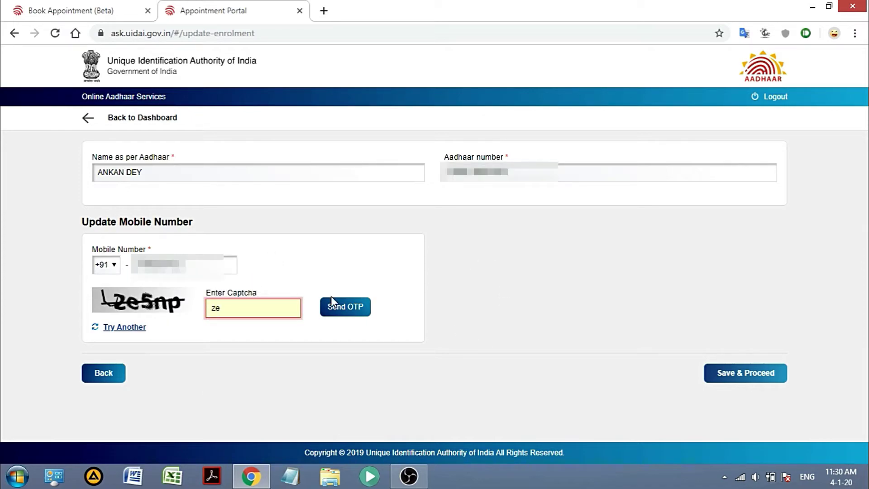
text(5np)
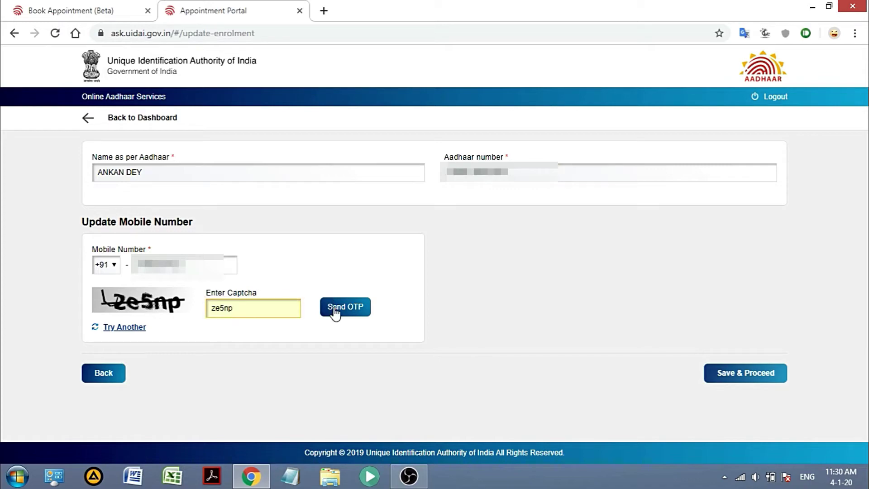
click(365, 311)
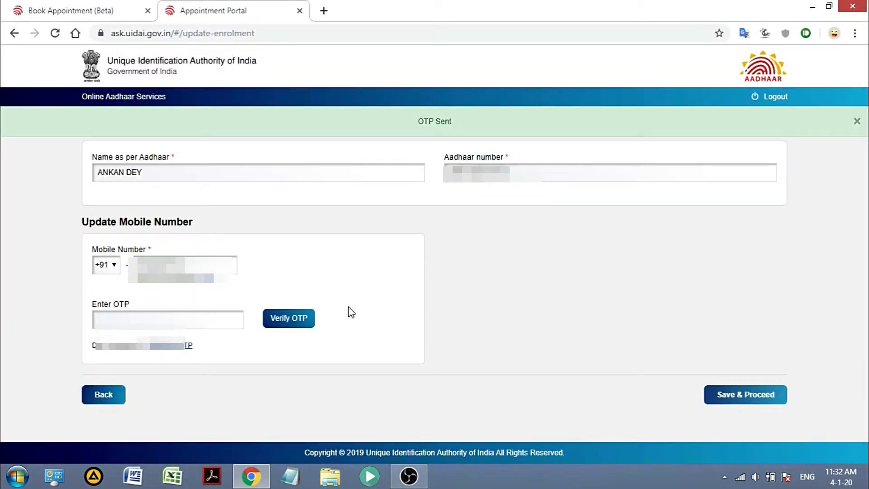
click(157, 319)
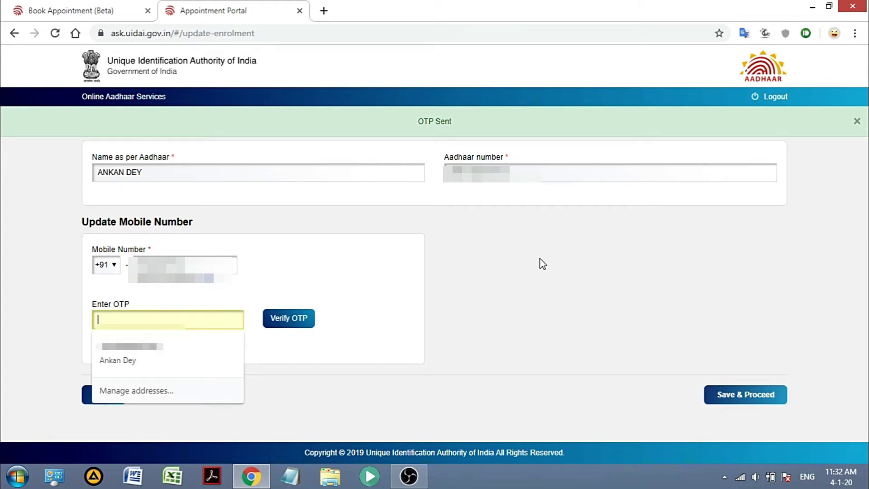
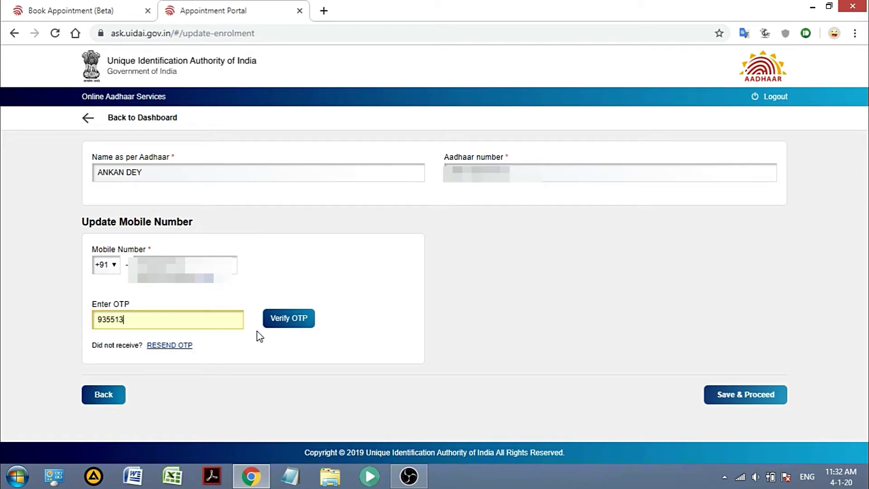
Enter the received OTP and verify the new mobile number.
click(290, 320)
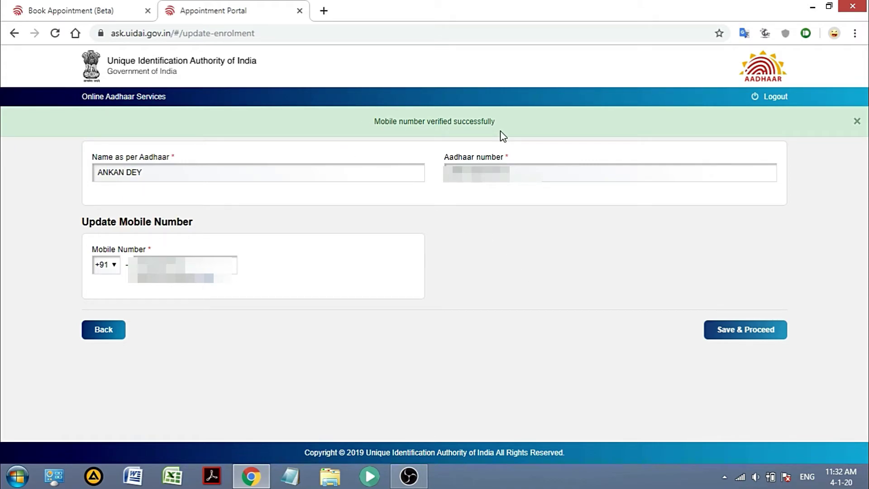
Save the new number, accept the section 3(2) disclosure and submit the update application.
click(763, 331)
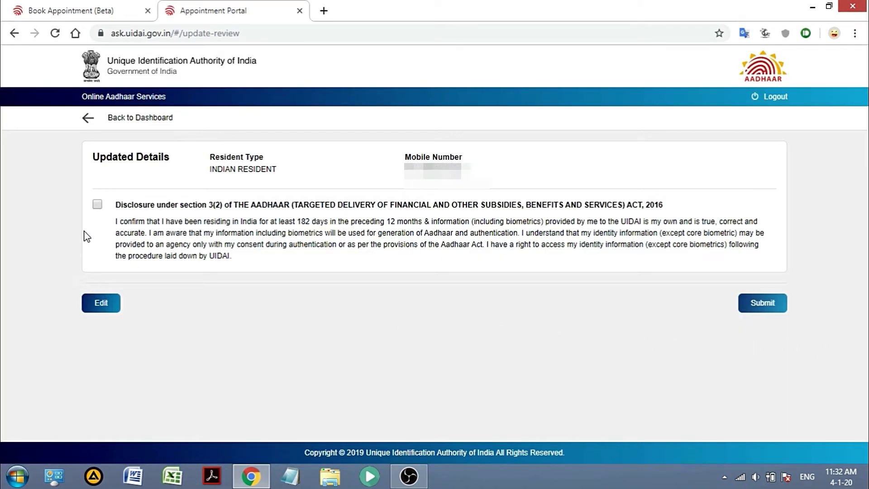
click(97, 204)
drag(592, 204, 114, 217)
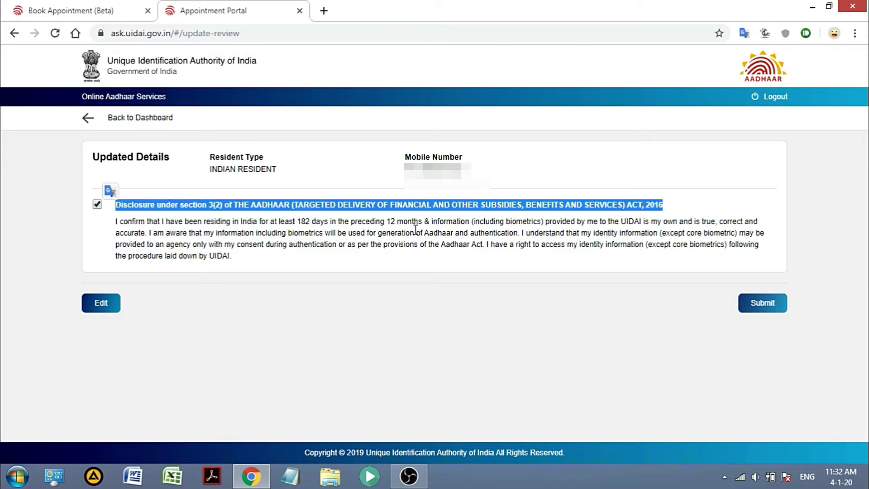
click(583, 230)
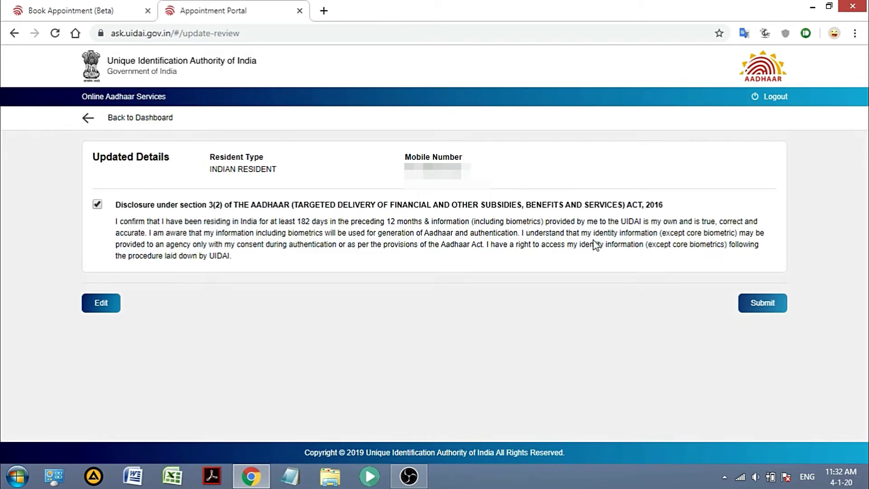
click(769, 303)
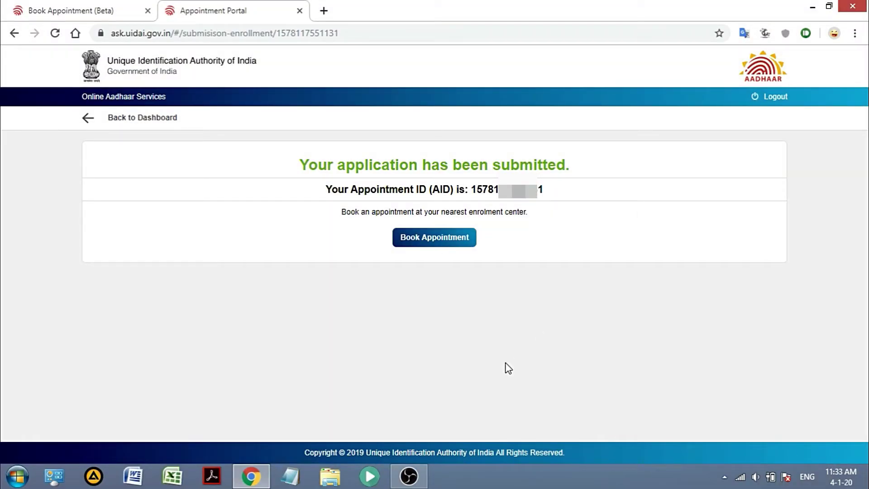
Go from the confirmation page to Book Appointment's enrolment-centre search.
click(448, 241)
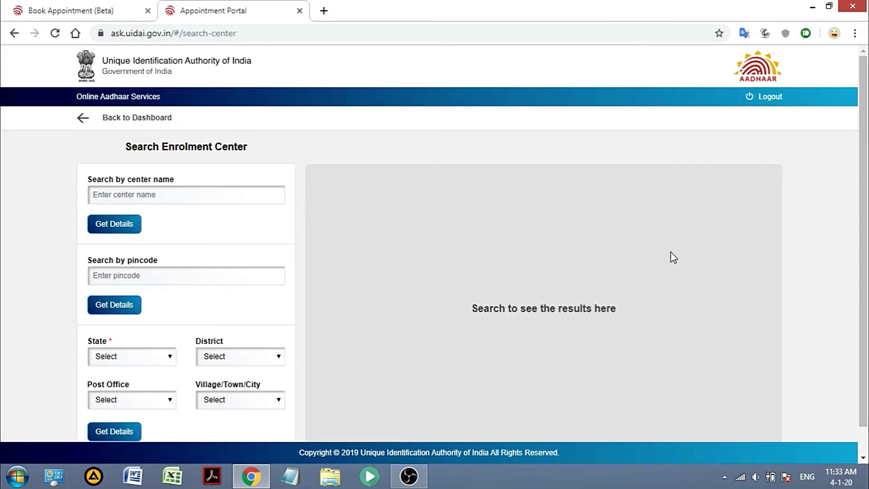
Search enrolment centres by the name 'kanchrapara'.
scroll(671, 254, down, 1)
click(234, 169)
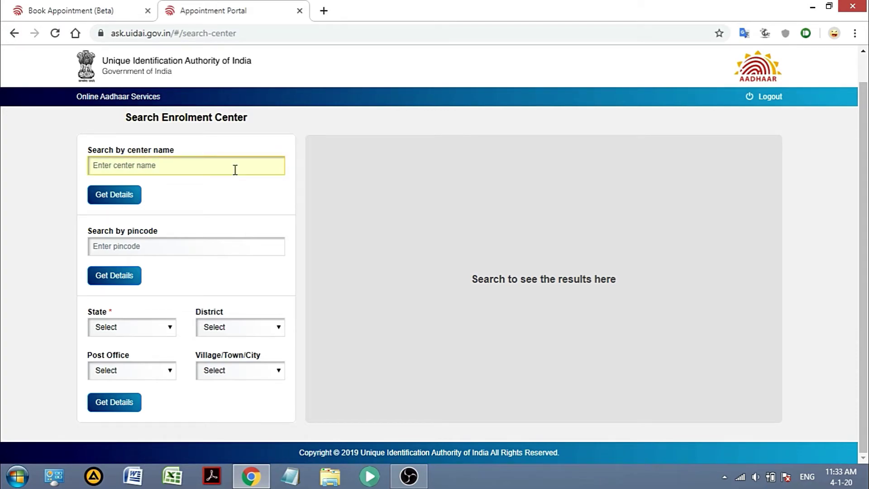
text(kanchrapara)
click(106, 193)
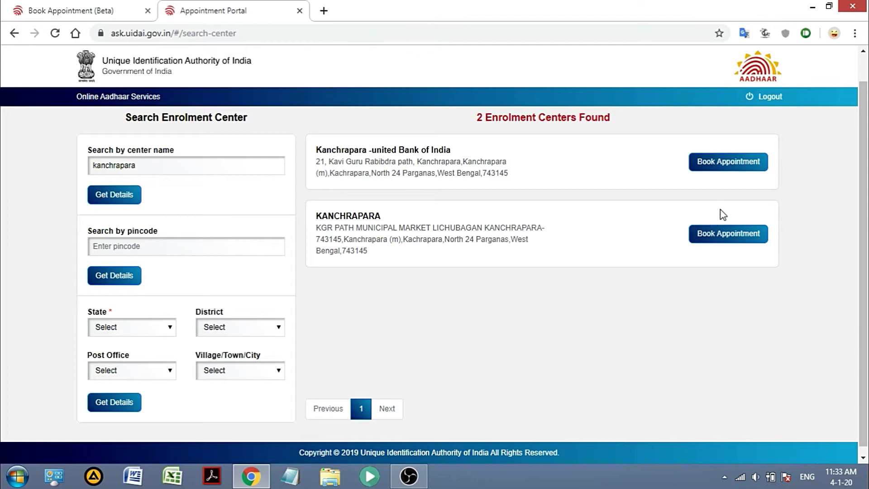
Check Kanchrapara -united Bank of India for open slots on January 10 and 11.
click(741, 163)
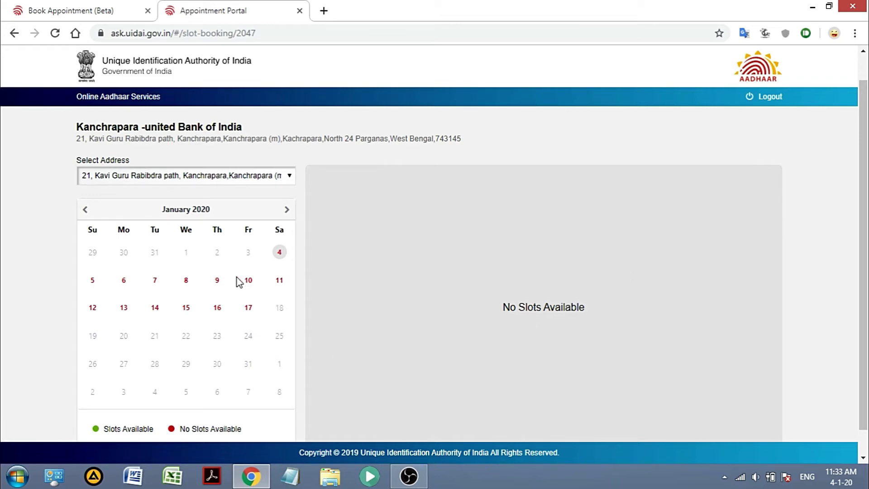
click(248, 280)
click(278, 281)
scroll(302, 278, down, 1)
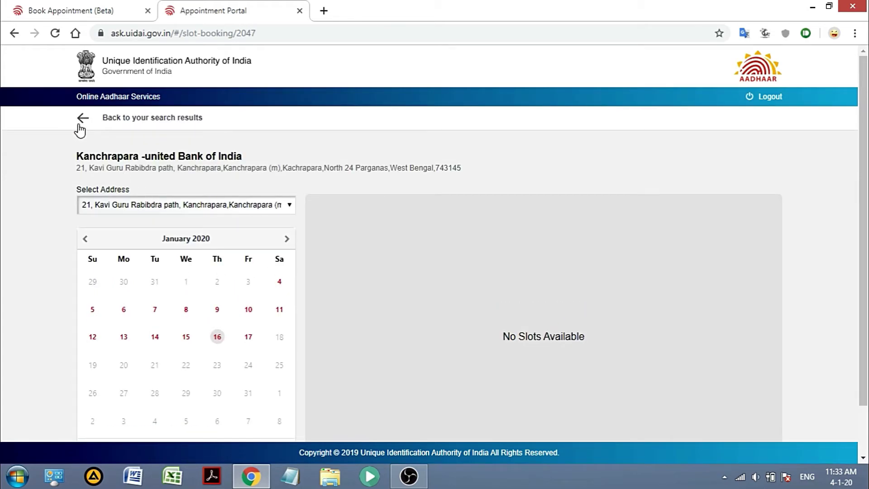
Browse the KANCHRAPARA centre's calendar forward to June 2020, then return to the search results.
click(82, 118)
click(705, 263)
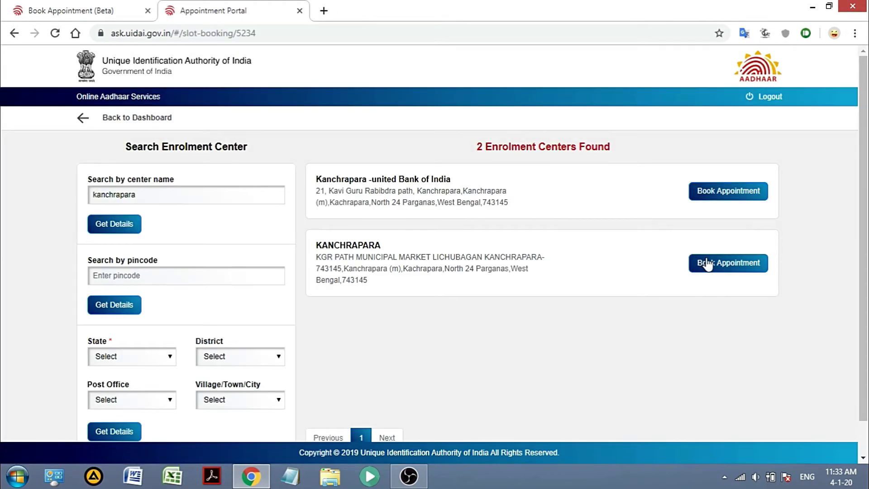
scroll(283, 325, down, 2)
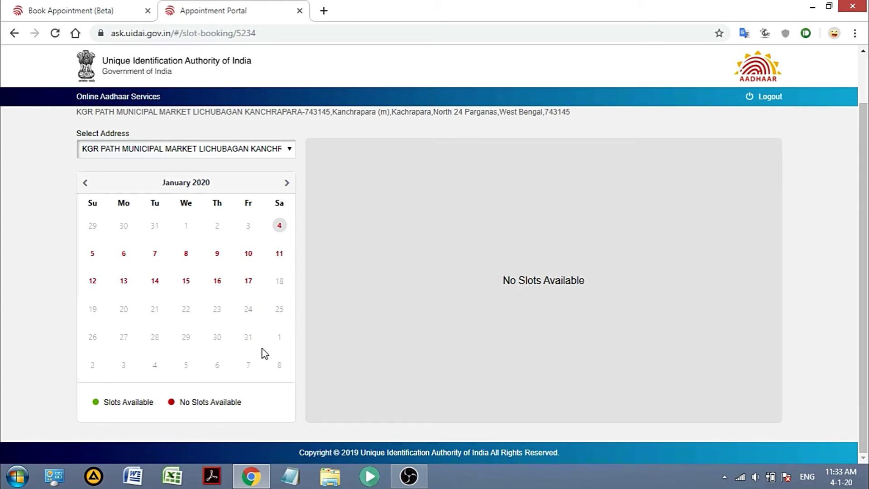
click(287, 182)
click(287, 182)
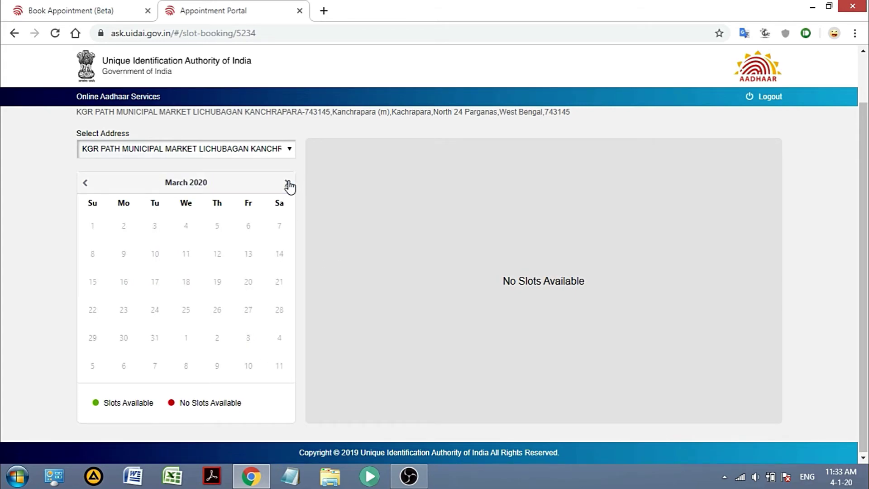
click(287, 183)
click(287, 183)
click(287, 182)
scroll(181, 153, up, 2)
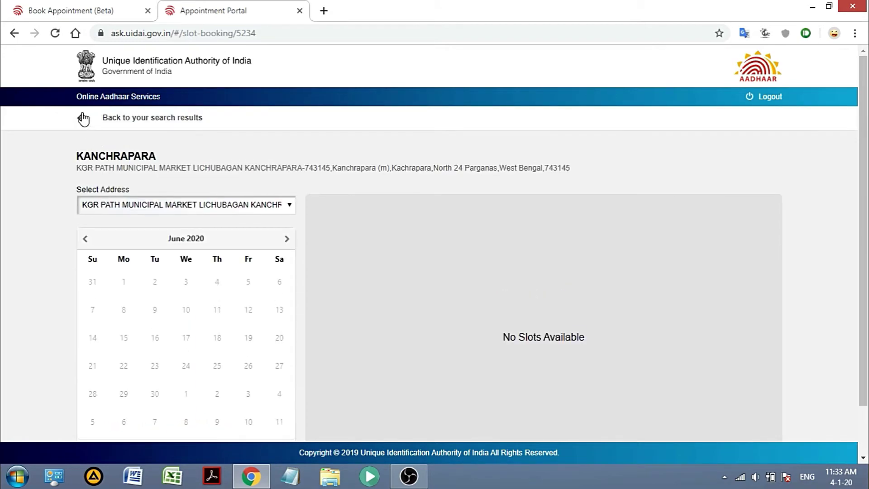
click(79, 118)
drag(208, 195, 11, 187)
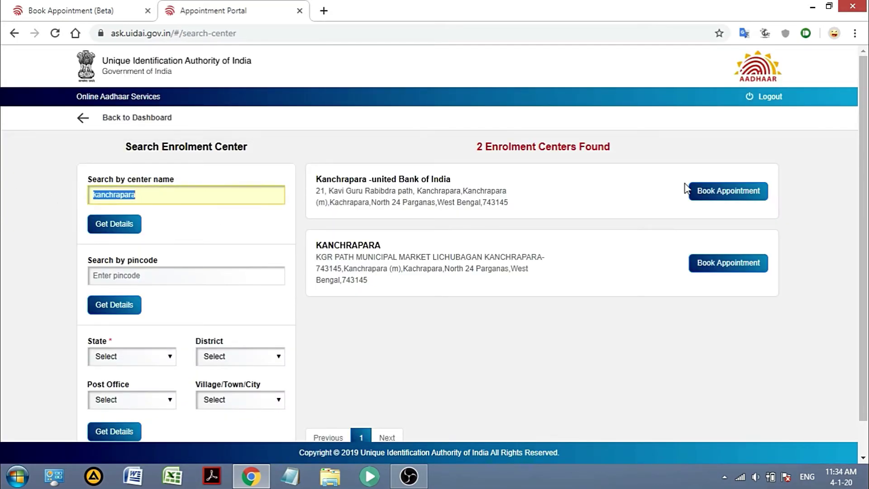
Search centres for 'kalyani' and open slot booking for ICICI Bank Branch - Kalyani.
text(kalytani)
key(BackSpace)
key(BackSpace)
key(BackSpace)
key(BackSpace)
key(BackSpace)
key(BackSpace)
key(BackSpace)
key(BackSpace)
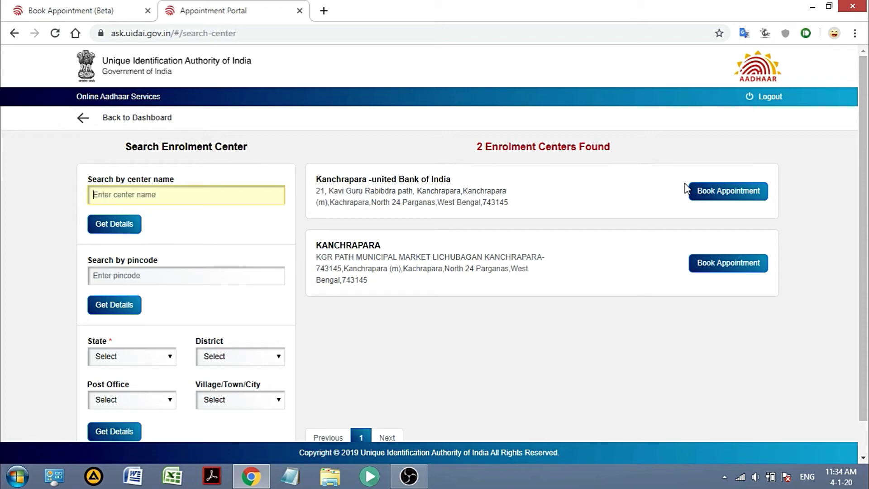
text(kalyani)
click(101, 228)
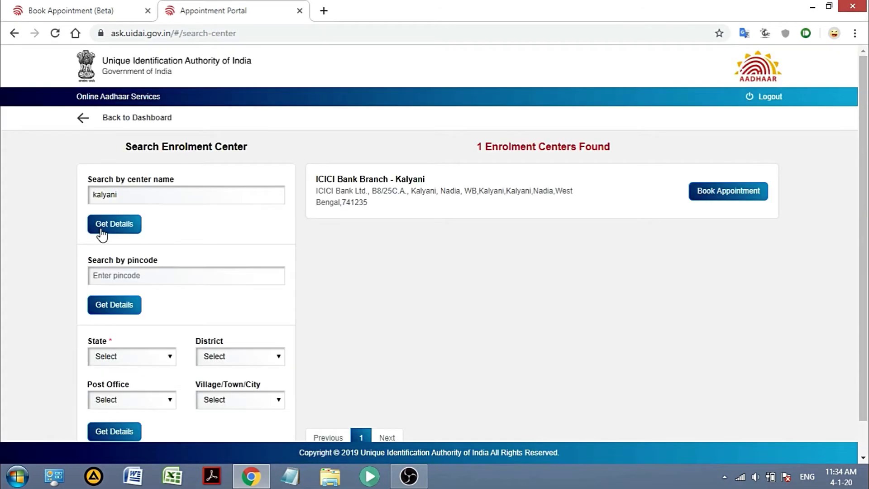
click(731, 191)
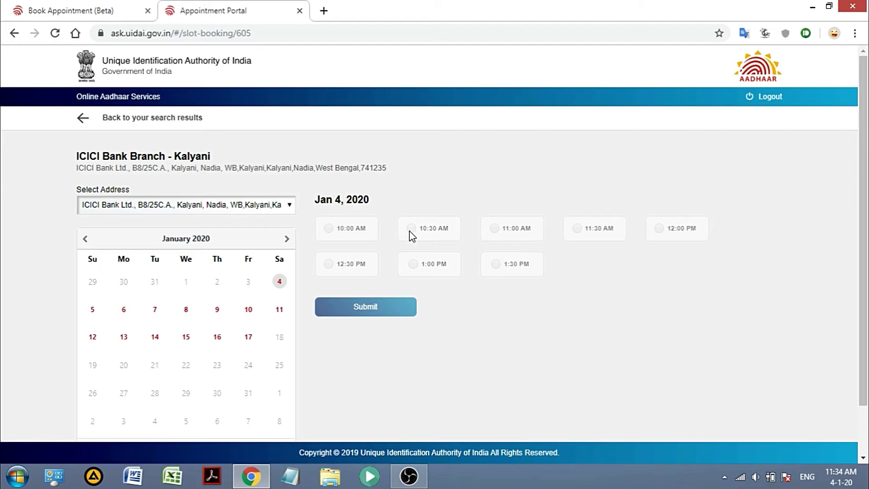
Check January 5 through 14 for open slots, then go back to the search results.
click(277, 310)
click(248, 317)
click(212, 313)
click(189, 312)
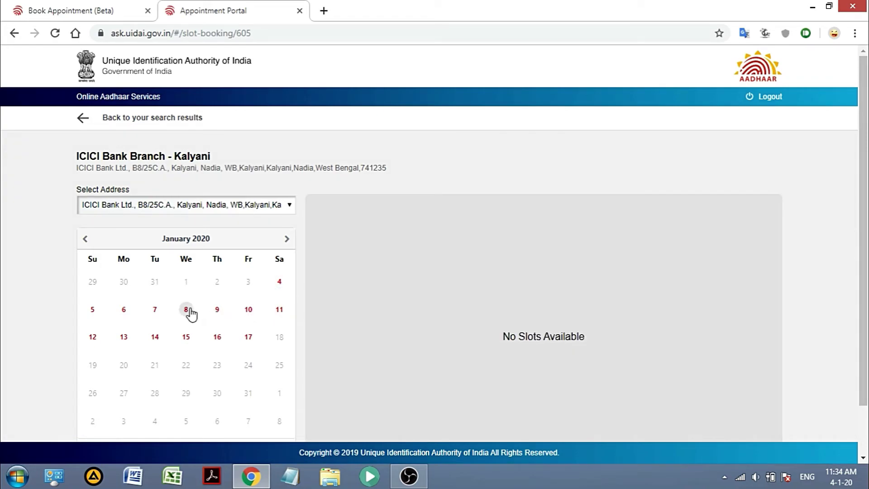
click(152, 311)
click(120, 313)
click(92, 312)
click(92, 339)
click(127, 340)
click(156, 340)
click(81, 125)
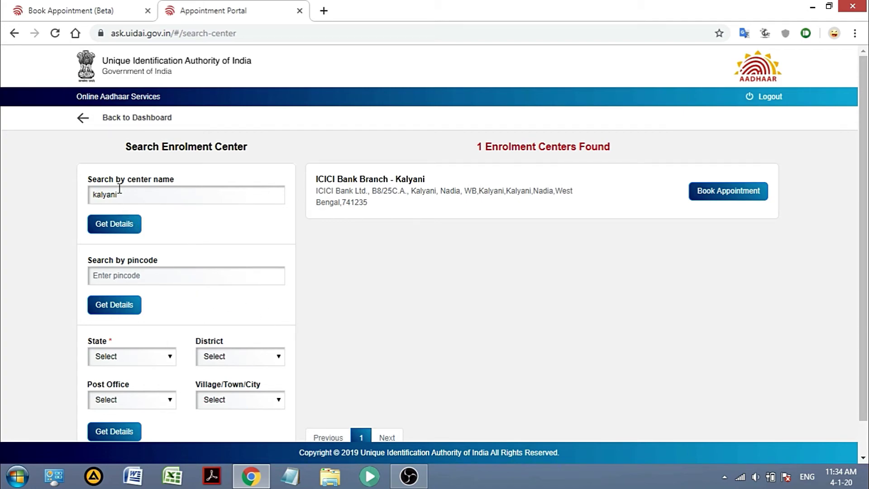
Run a pincode search for enrolment centres with pincode 741235 instead of the Kalyani name search.
drag(134, 197, 68, 199)
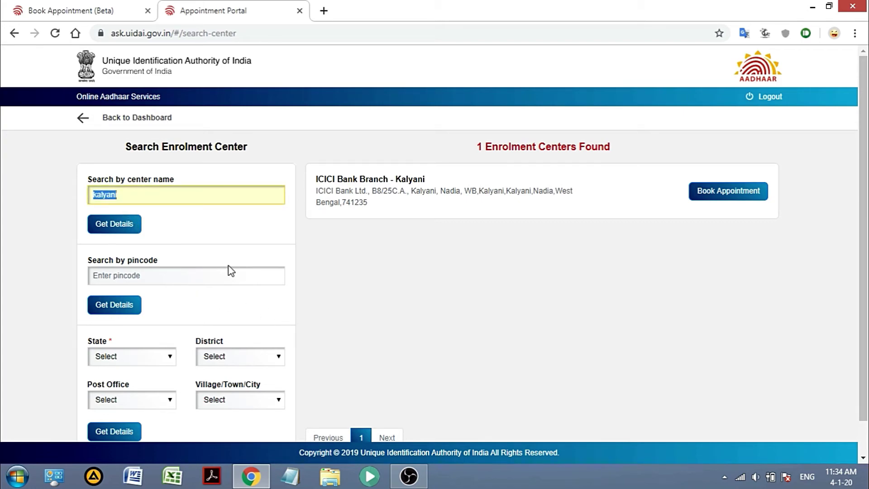
scroll(335, 299, down, 1)
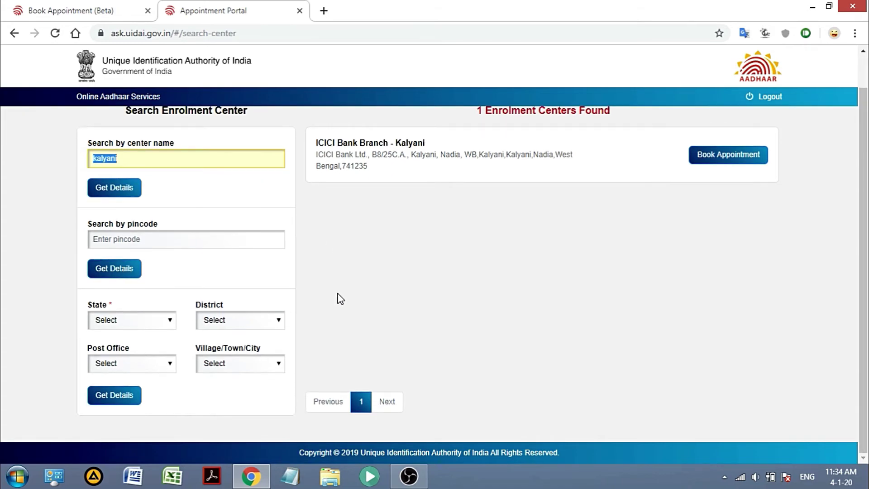
click(190, 243)
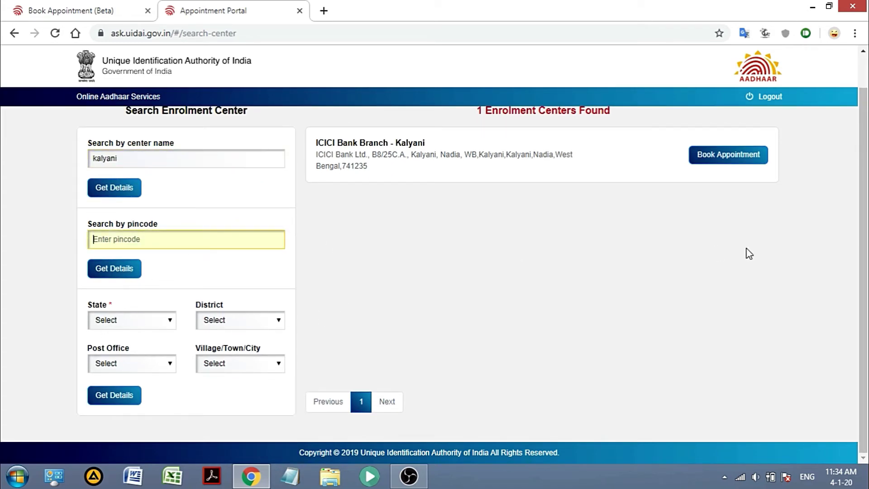
text(741235)
click(129, 270)
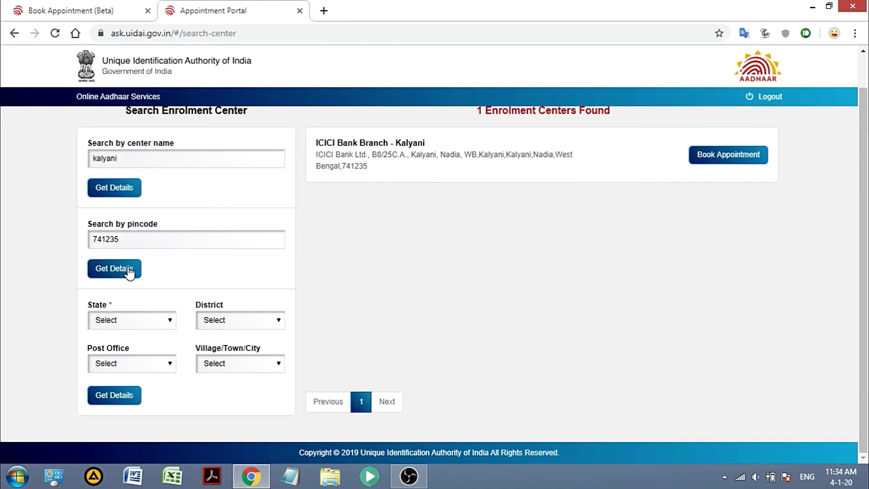